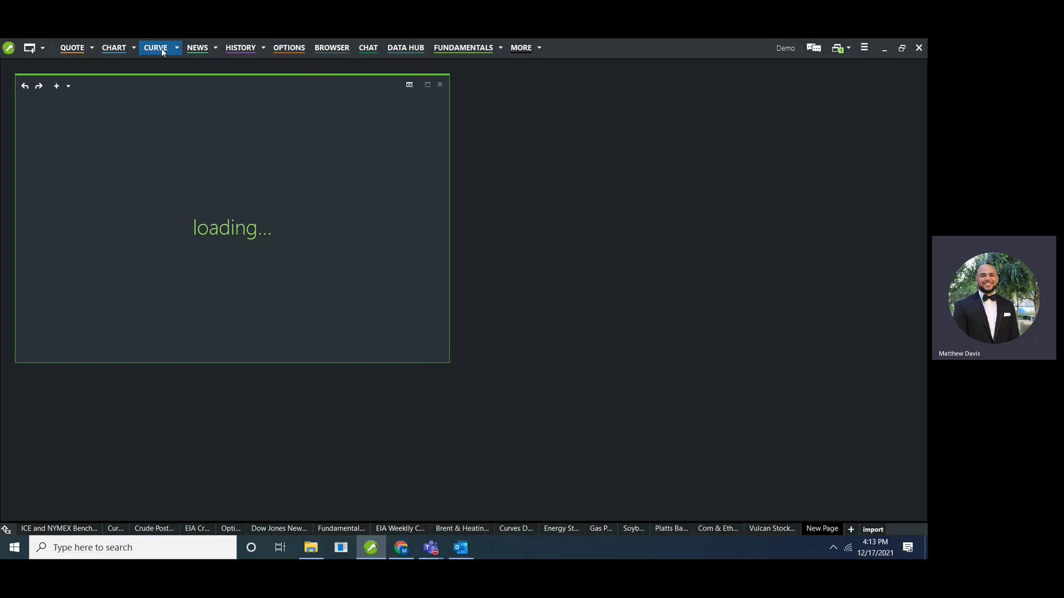
Maximize the new Curve window, open its symbol editor and expand the ICE Futures - Europe folder.
{"action": "left_click", "coordinate": [428, 86]}
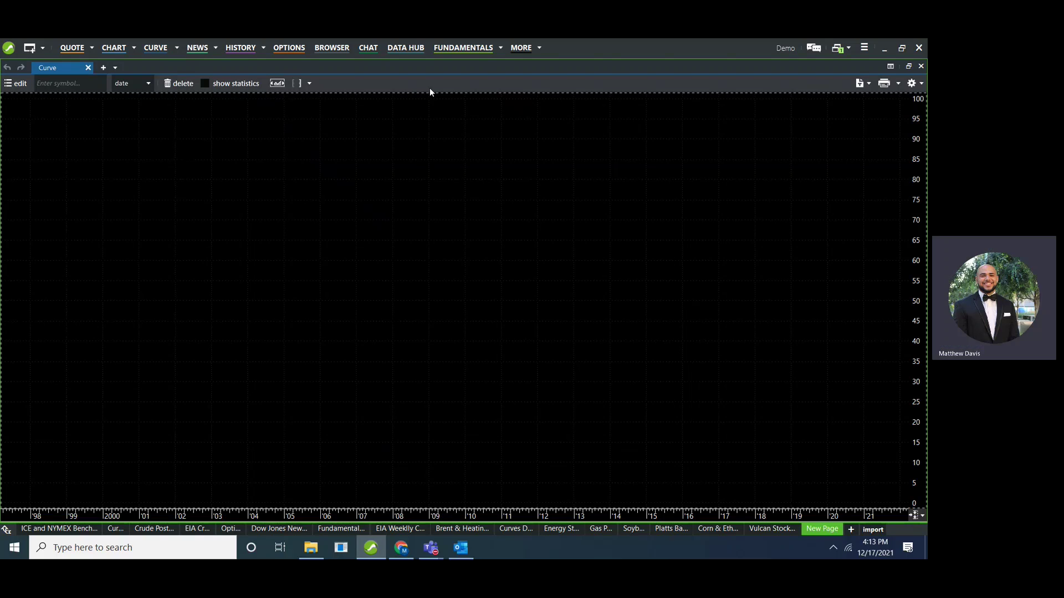
{"action": "left_click", "coordinate": [18, 84]}
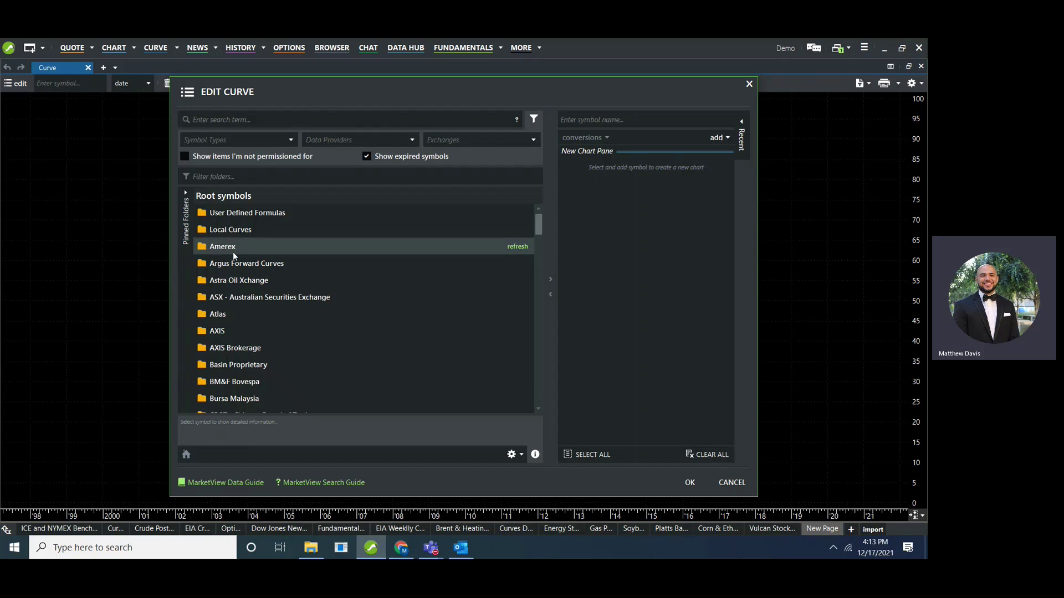
{"action": "scroll", "coordinate": [319, 269], "scroll_direction": "down", "scroll_amount": 2}
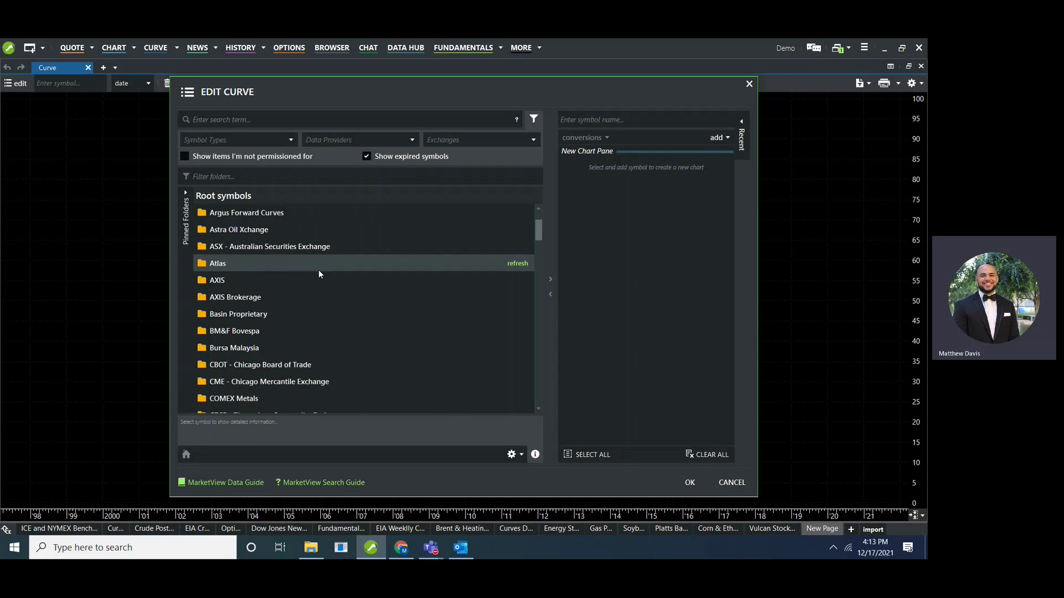
{"action": "scroll", "coordinate": [315, 269], "scroll_direction": "down", "scroll_amount": 2}
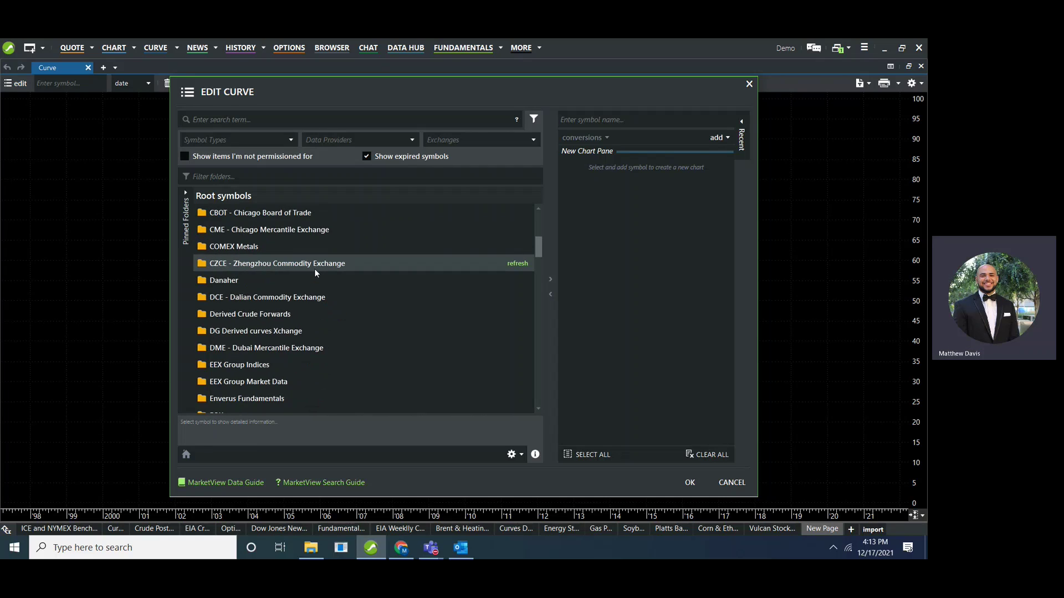
{"action": "scroll", "coordinate": [314, 269], "scroll_direction": "down", "scroll_amount": 7}
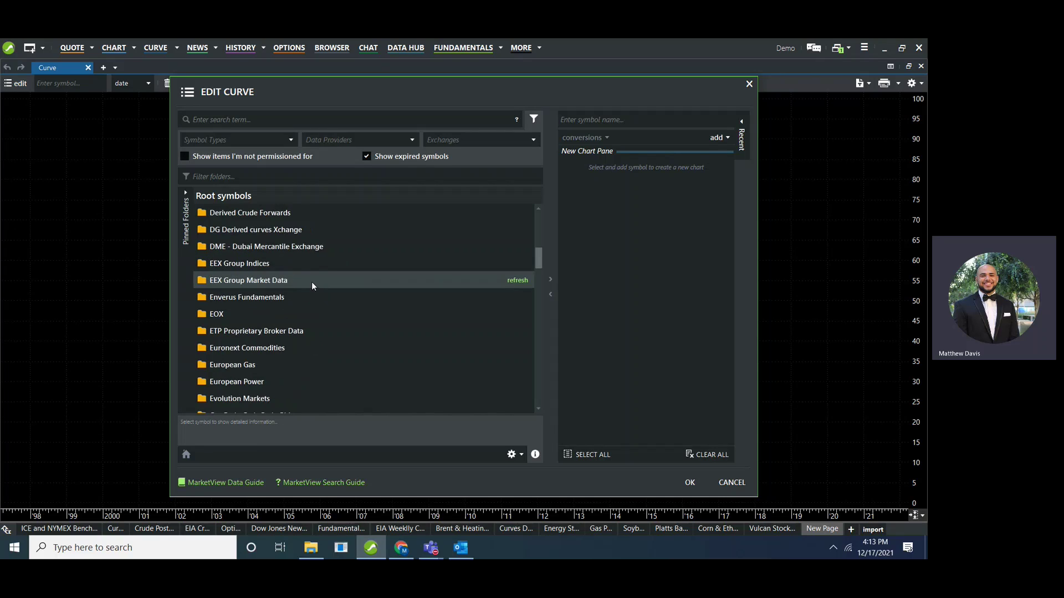
{"action": "scroll", "coordinate": [314, 287], "scroll_direction": "down", "scroll_amount": 3}
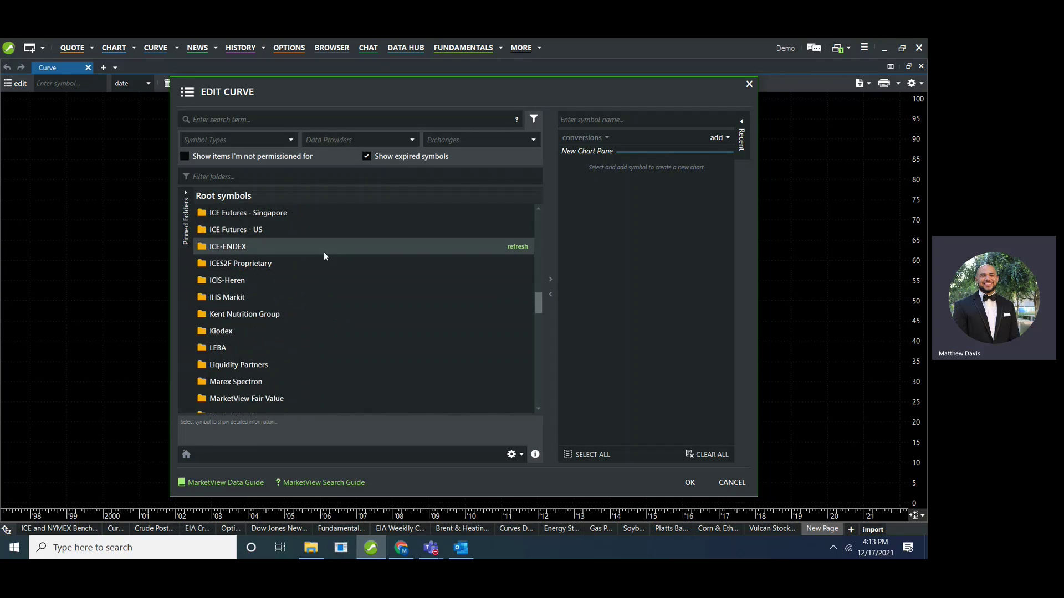
{"action": "scroll", "coordinate": [330, 269], "scroll_direction": "up", "scroll_amount": 1}
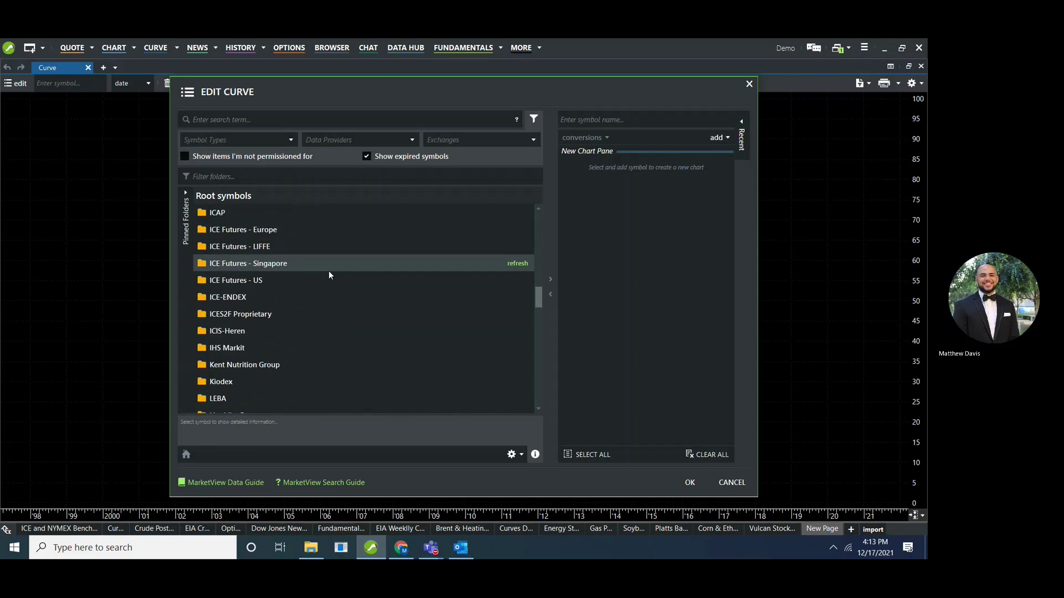
{"action": "left_click", "coordinate": [317, 235]}
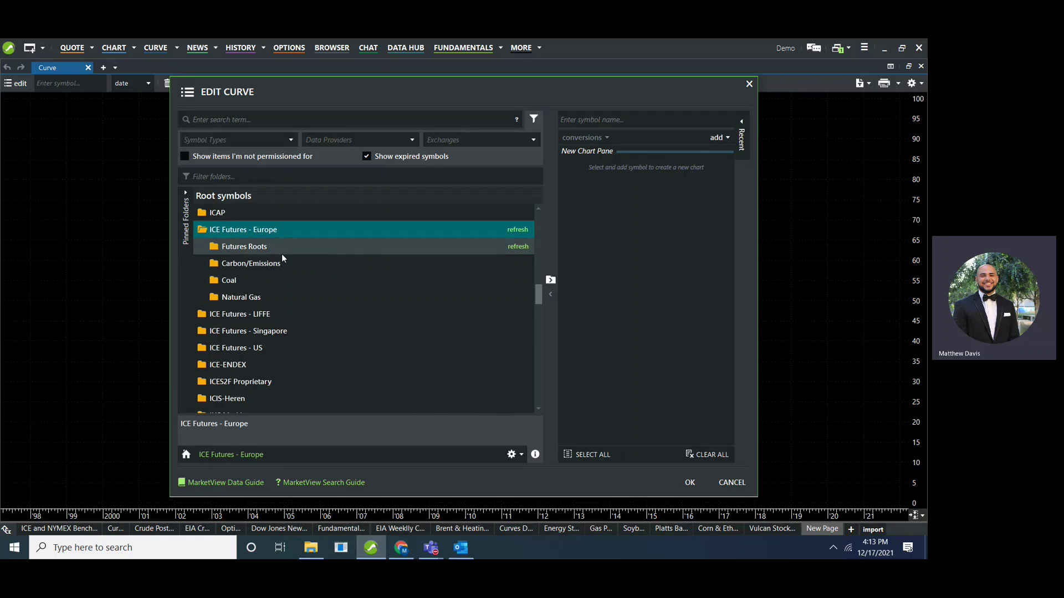
Add ICE Brent Crude Oil Futures (/BRN) to the chart pane from Futures Roots, Crude, Brent Crude.
{"action": "left_click", "coordinate": [302, 247]}
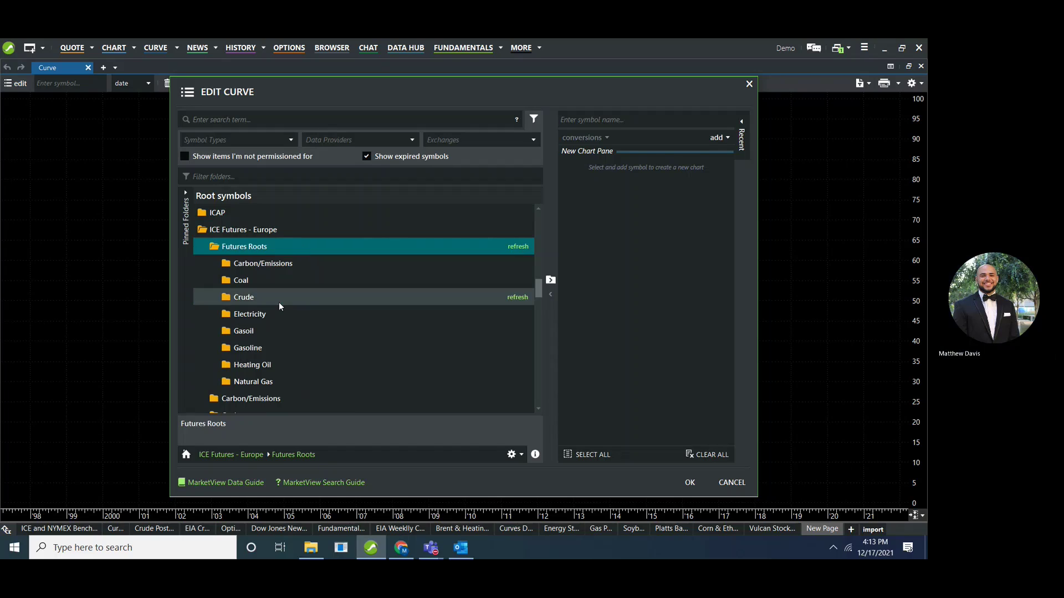
{"action": "left_click", "coordinate": [280, 298]}
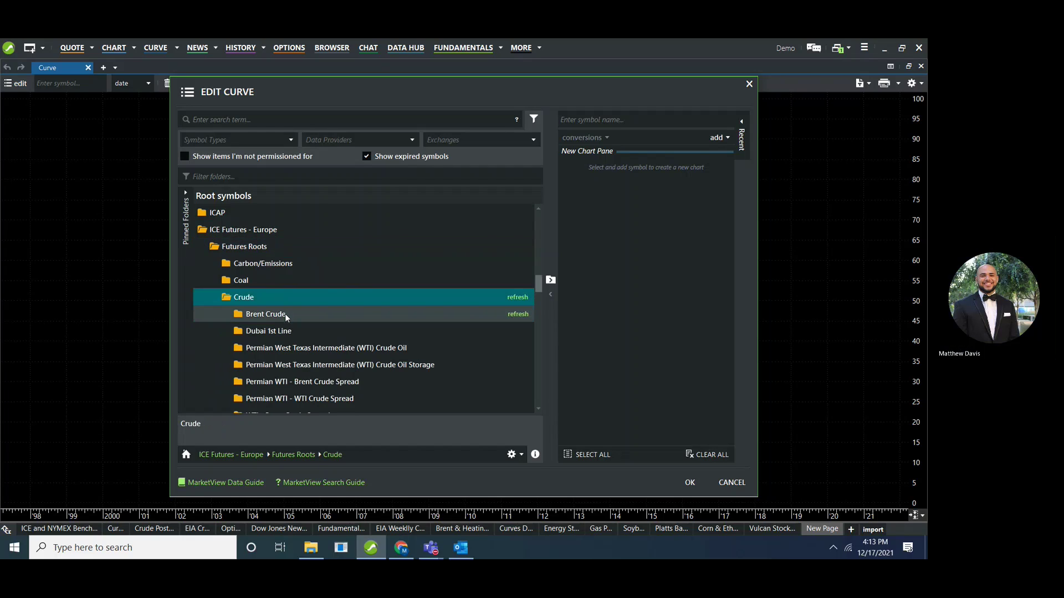
{"action": "left_click", "coordinate": [284, 313]}
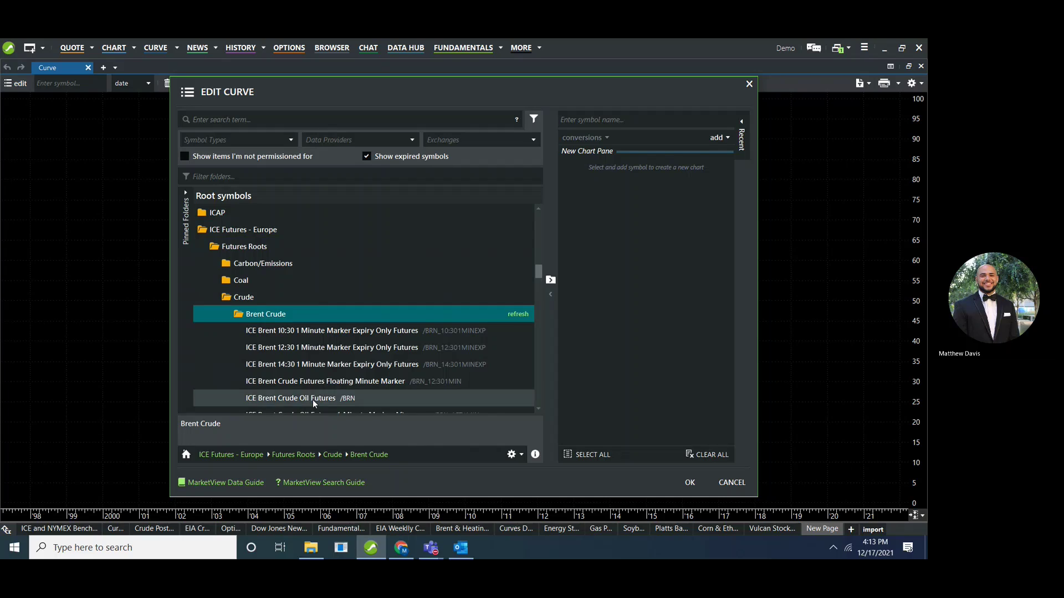
{"action": "left_click", "coordinate": [271, 399]}
{"action": "double_click", "coordinate": [322, 331]}
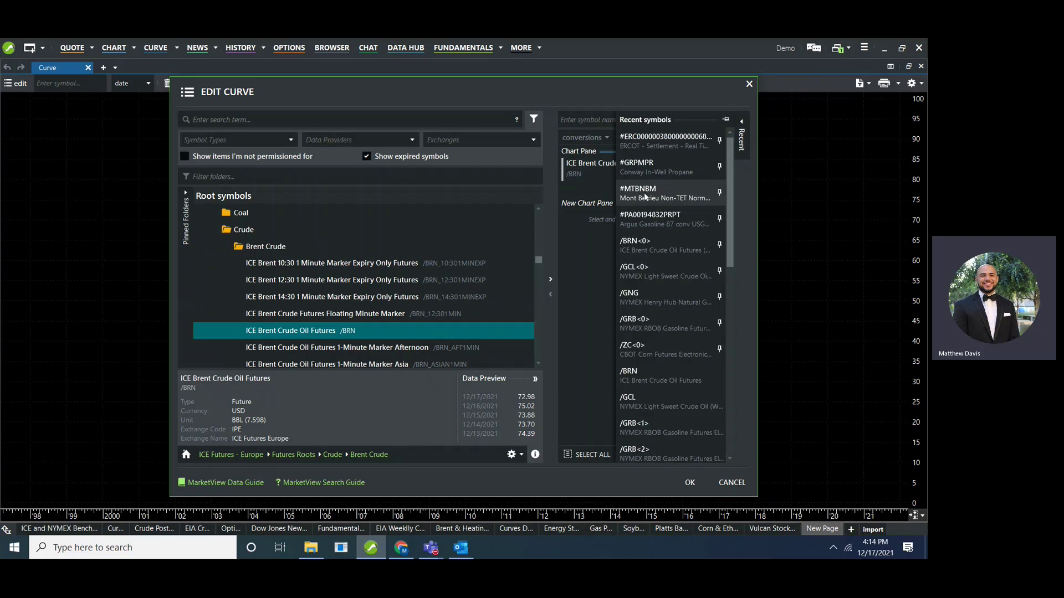
Set the ICE Brent Crude Oil Futures curve date to 1 day ago and plot the curve.
{"action": "left_click", "coordinate": [726, 175]}
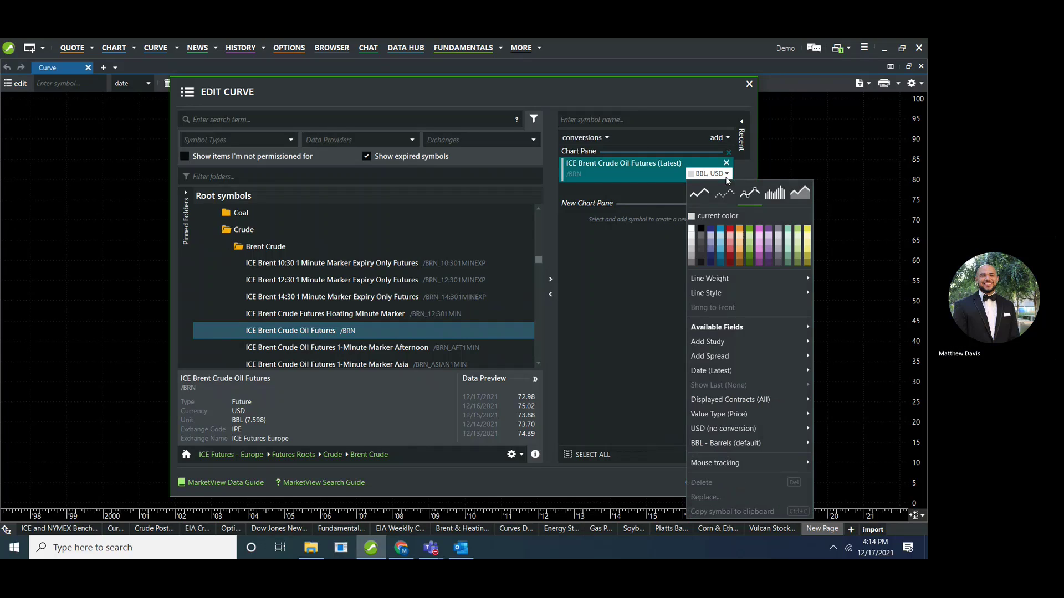
{"action": "mouse_move", "coordinate": [746, 371]}
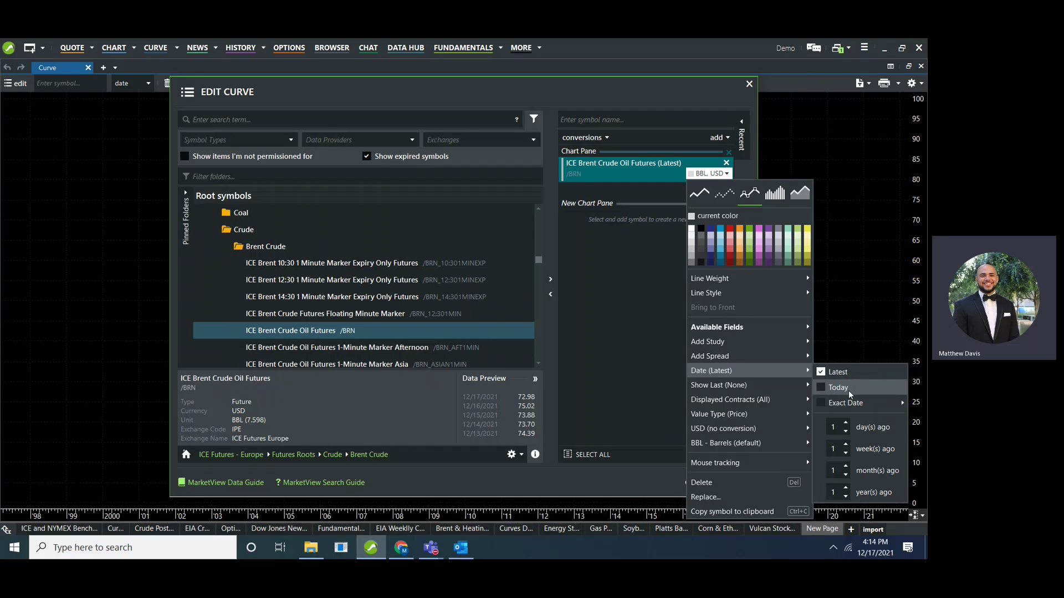
{"action": "left_click", "coordinate": [868, 434]}
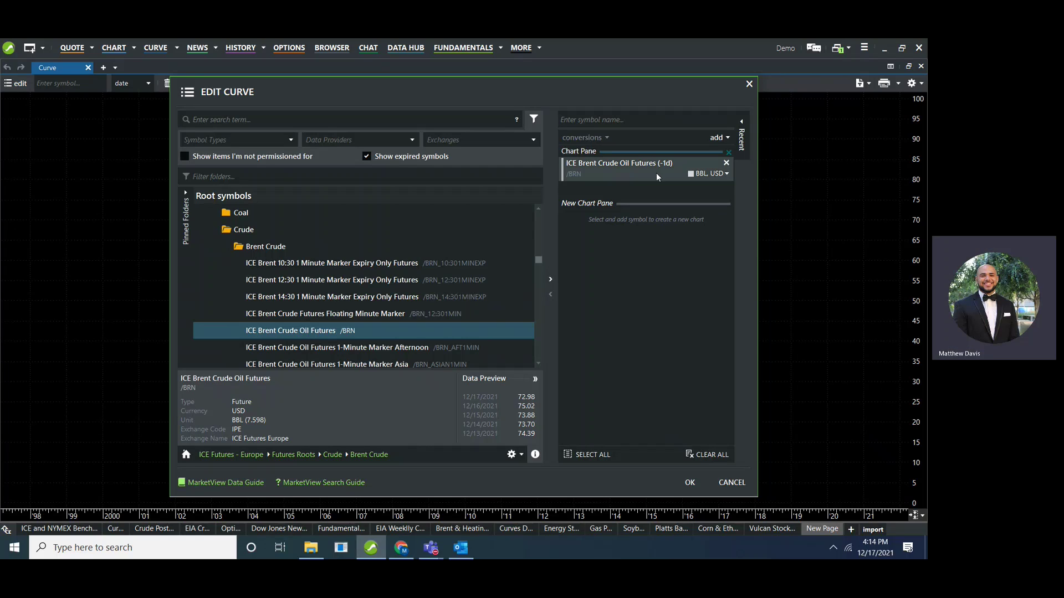
{"action": "left_click", "coordinate": [686, 484]}
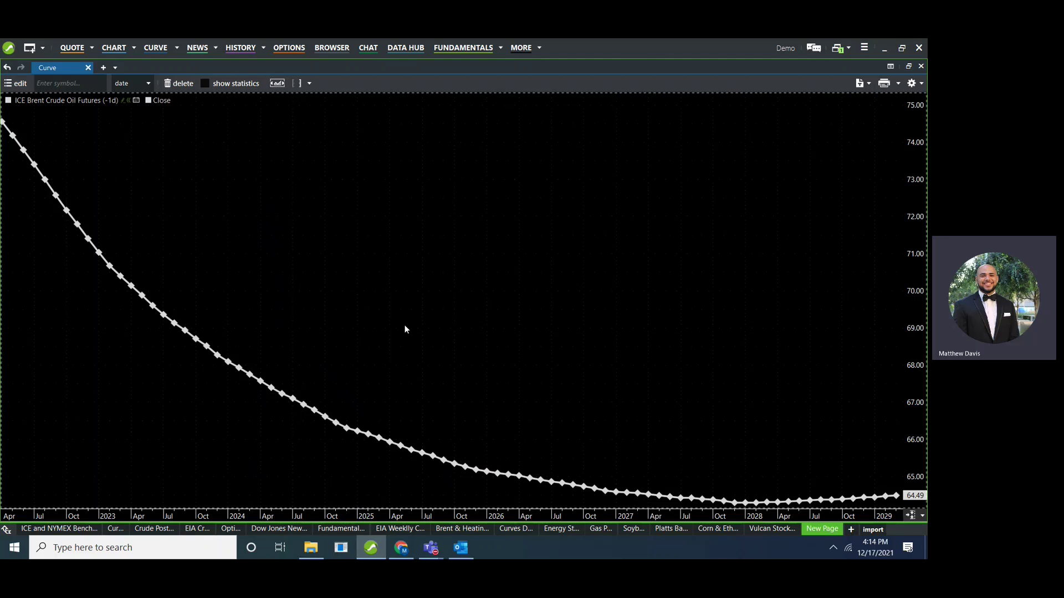
Add a Moving Average study to the Brent curve and delete that study again.
{"action": "right_click", "coordinate": [415, 309]}
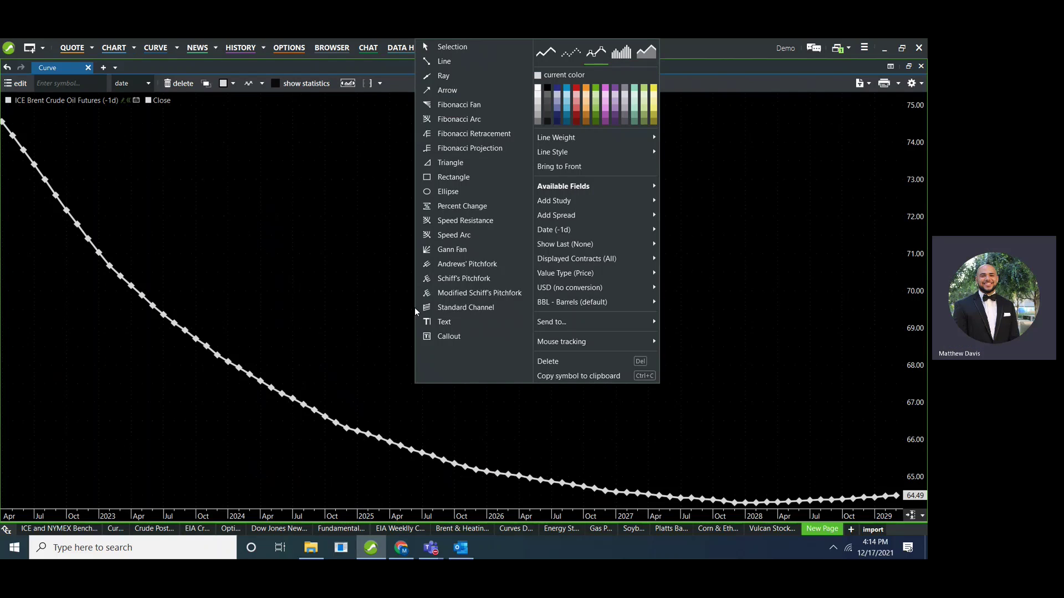
{"action": "mouse_move", "coordinate": [585, 201]}
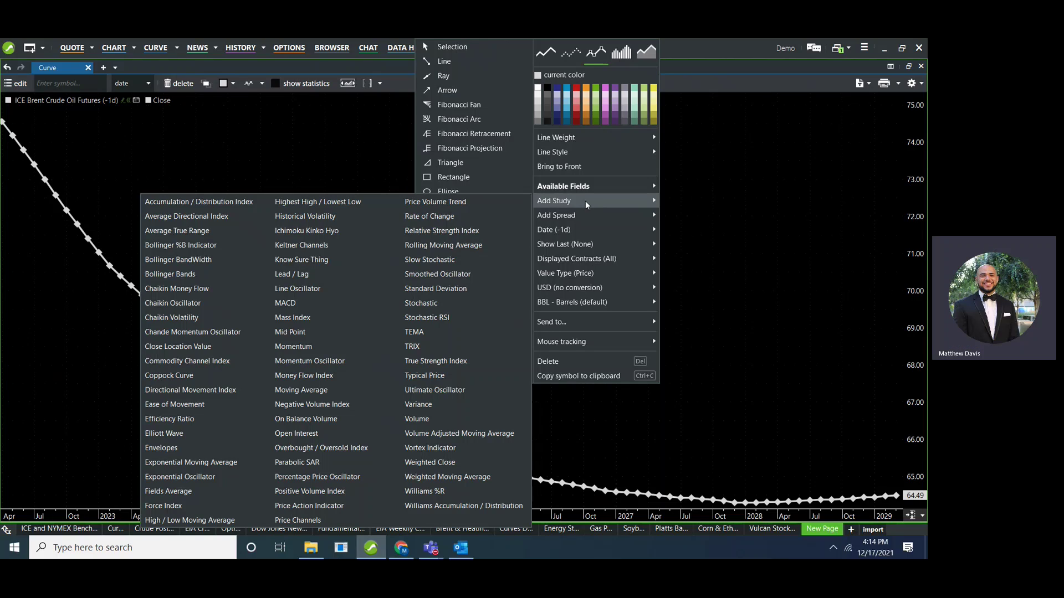
{"action": "left_click", "coordinate": [317, 391]}
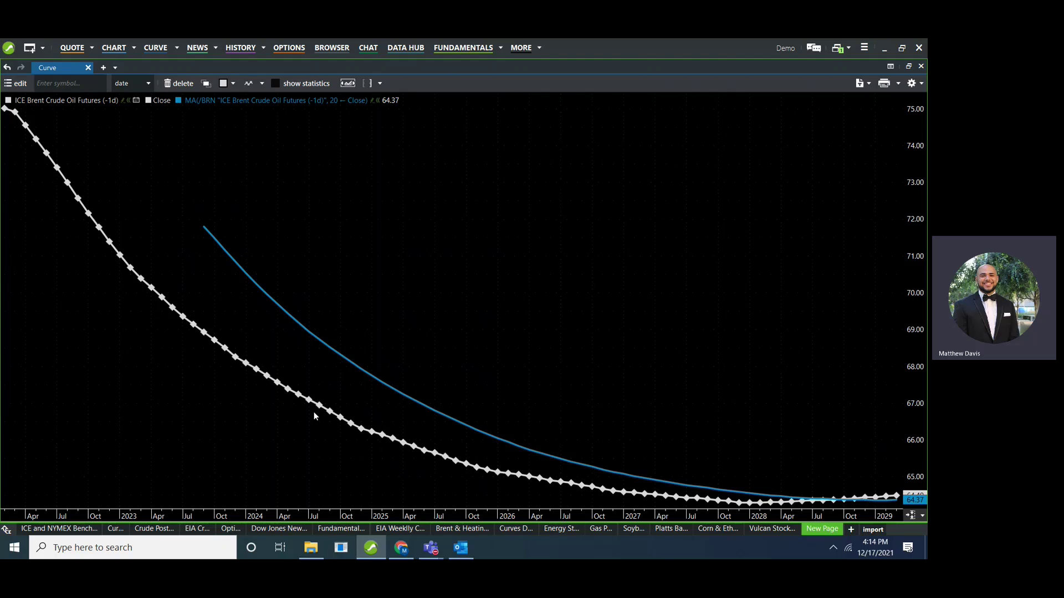
{"action": "right_click", "coordinate": [336, 355]}
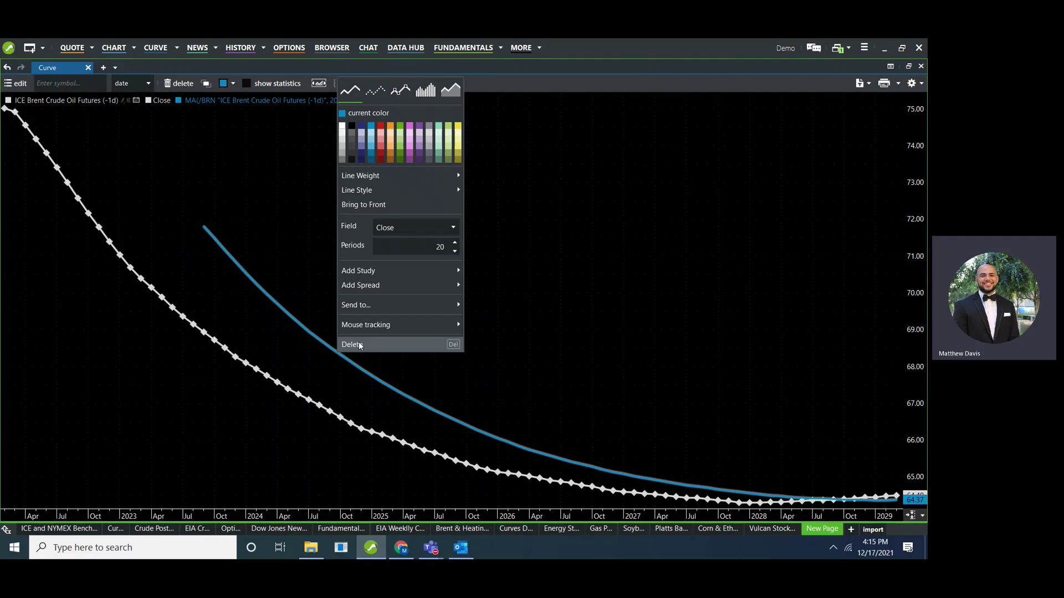
{"action": "left_click", "coordinate": [359, 345]}
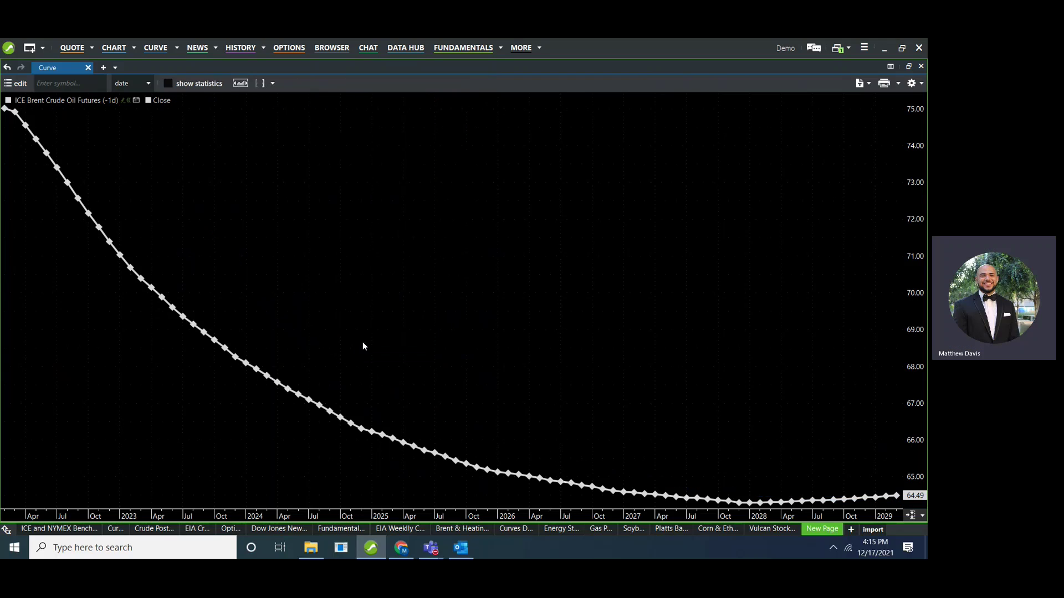
Change the date of the plotted ICE Brent Crude Oil Futures curve to 1 month ago.
{"action": "right_click", "coordinate": [434, 316]}
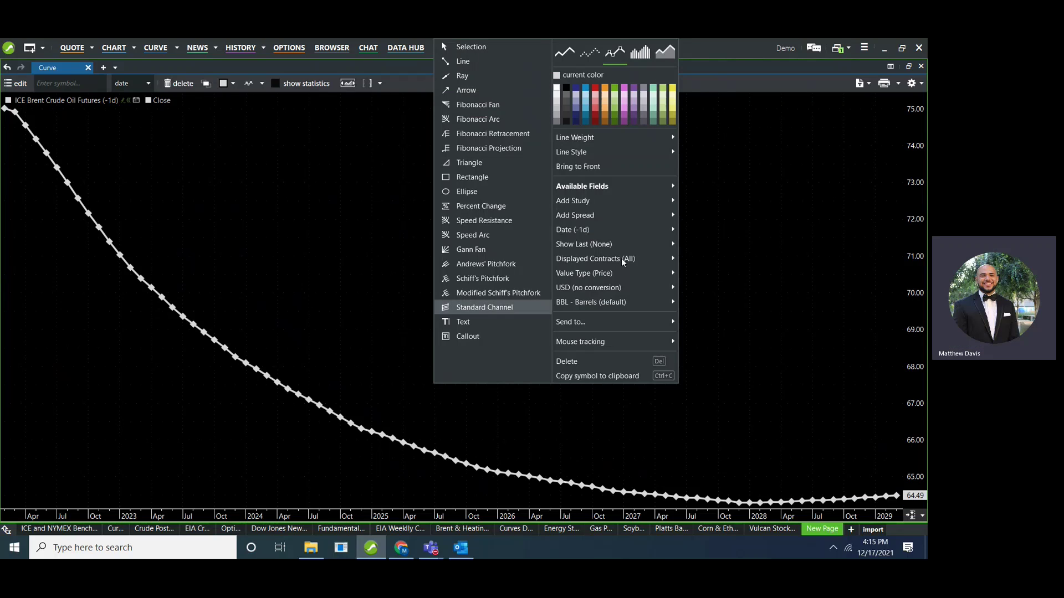
{"action": "mouse_move", "coordinate": [635, 233]}
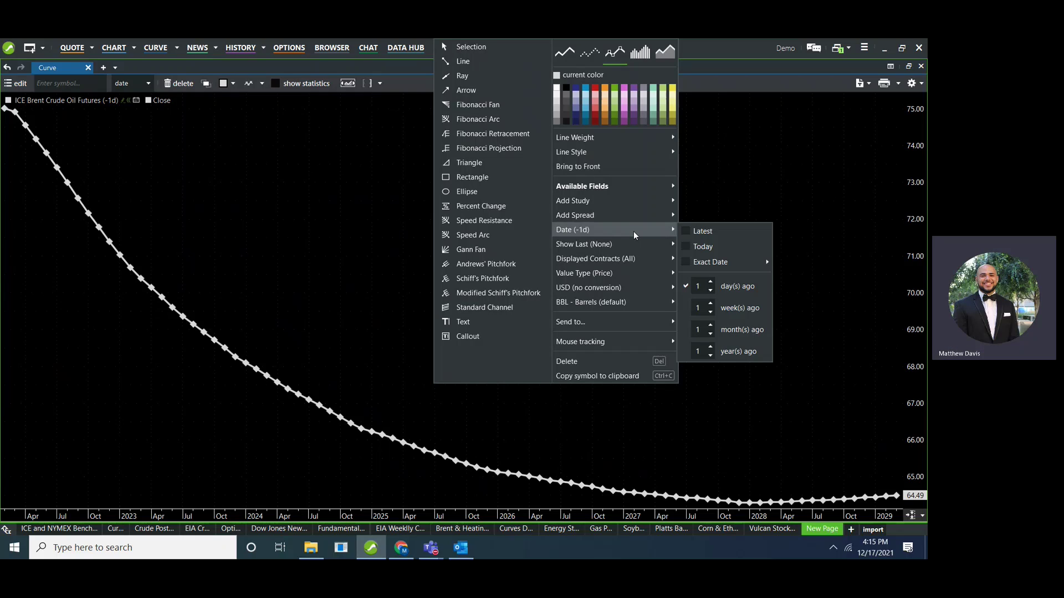
{"action": "left_click", "coordinate": [743, 333]}
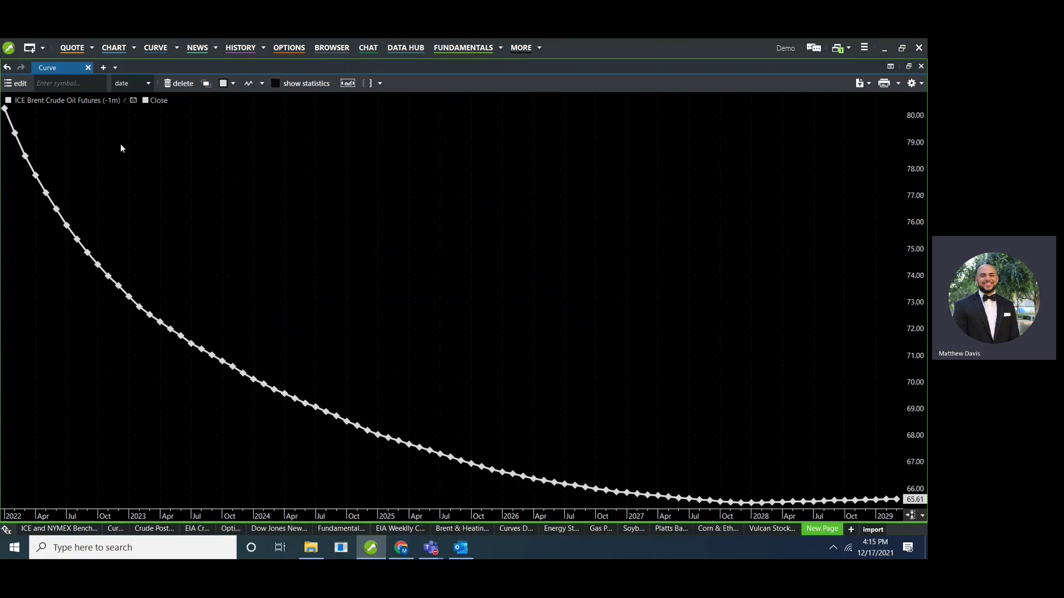
Reopen the curve's symbol editor and add NYMEX Light Sweet Crude Oil (WTI) futures (/GCL) from the recent symbols.
{"action": "left_click", "coordinate": [25, 89]}
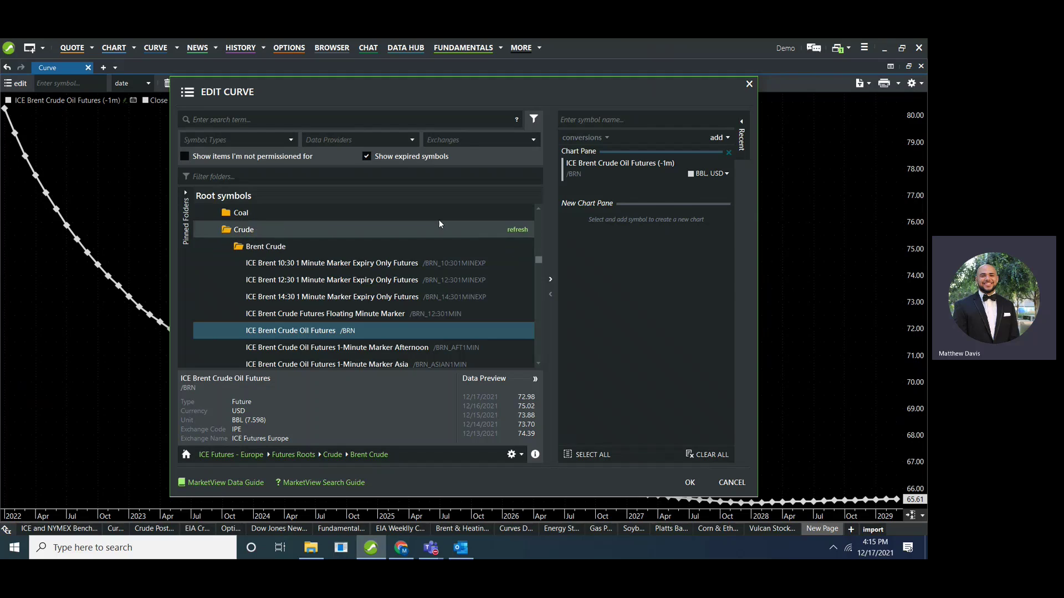
{"action": "left_click", "coordinate": [741, 140]}
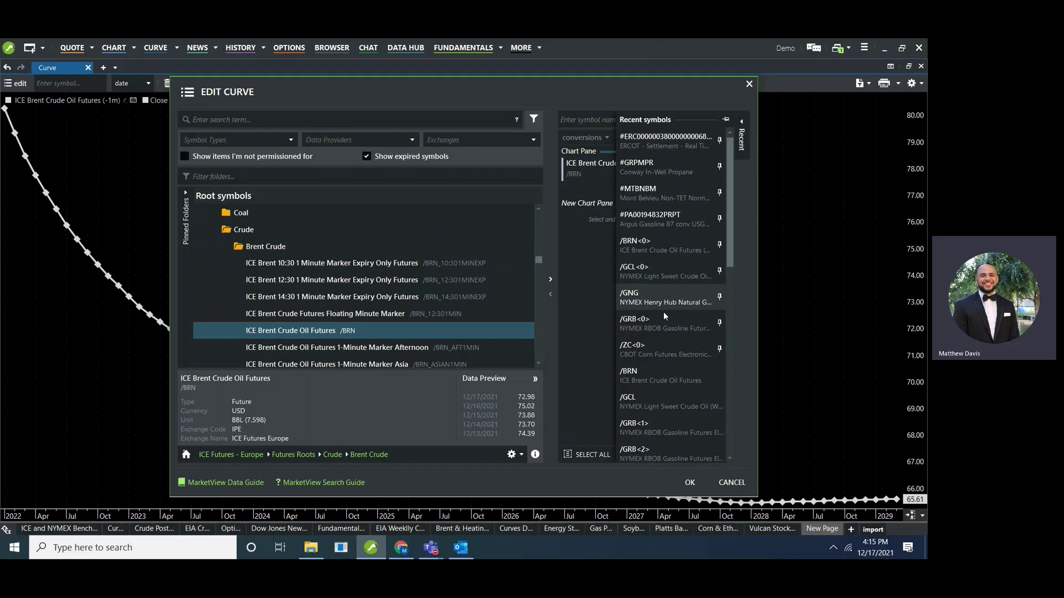
{"action": "left_click", "coordinate": [651, 407]}
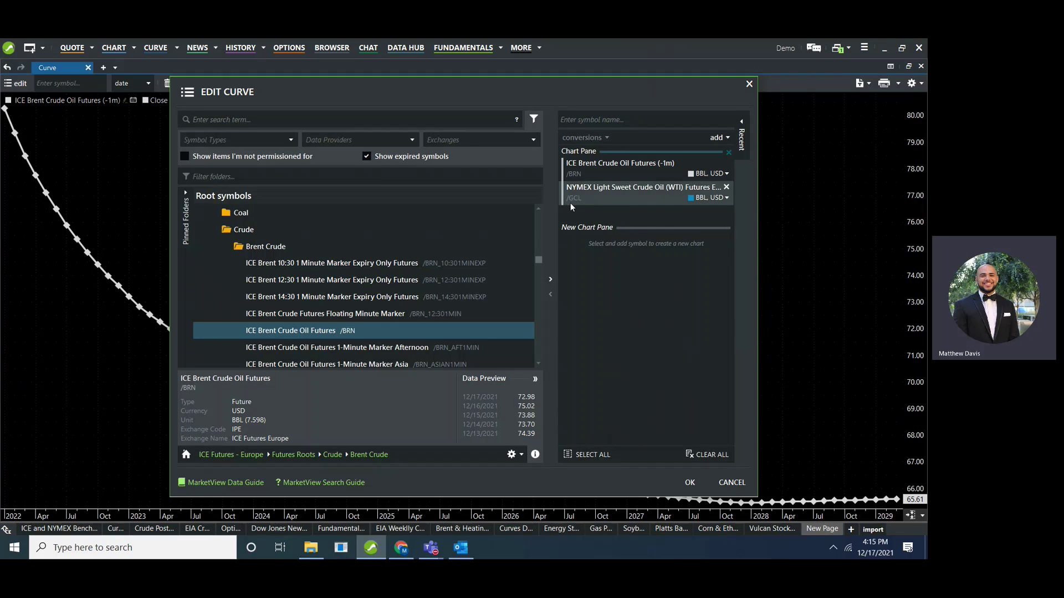
Set the NYMEX WTI curve date to 1 month ago and plot it alongside Brent.
{"action": "left_click", "coordinate": [727, 205]}
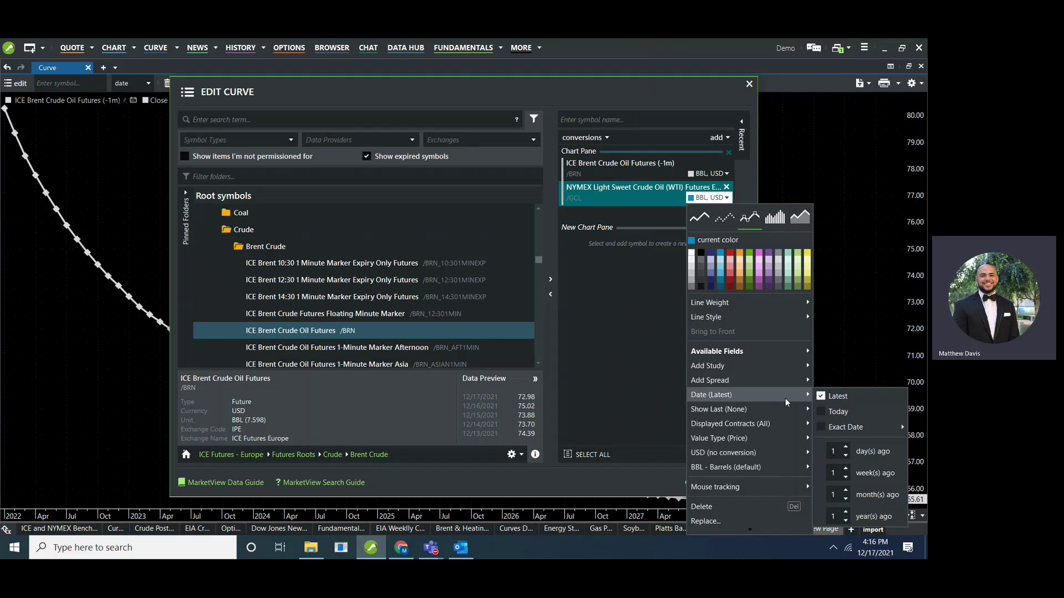
{"action": "left_click", "coordinate": [882, 498]}
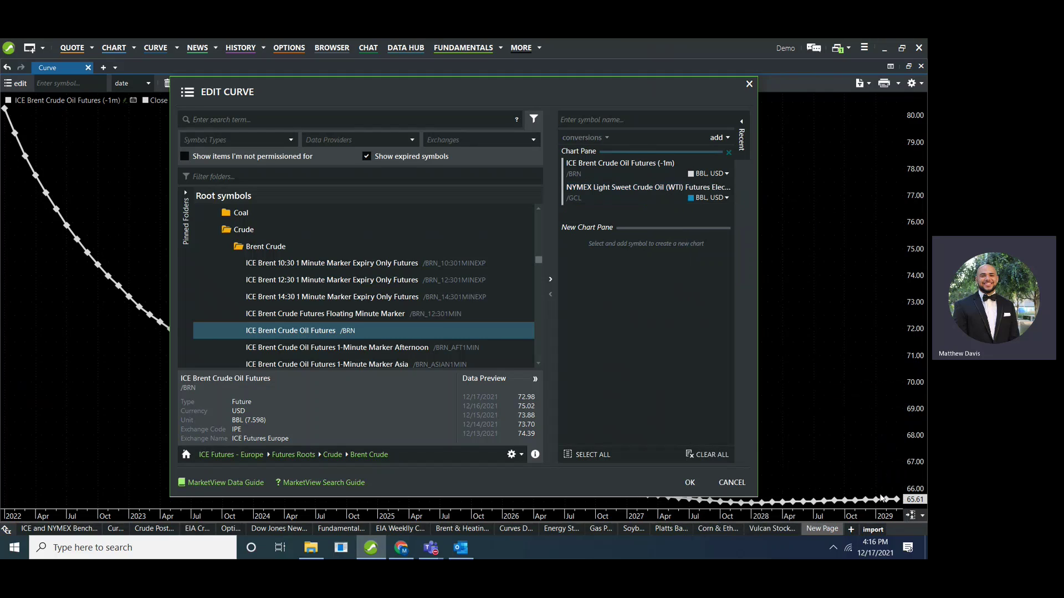
{"action": "left_click", "coordinate": [687, 482]}
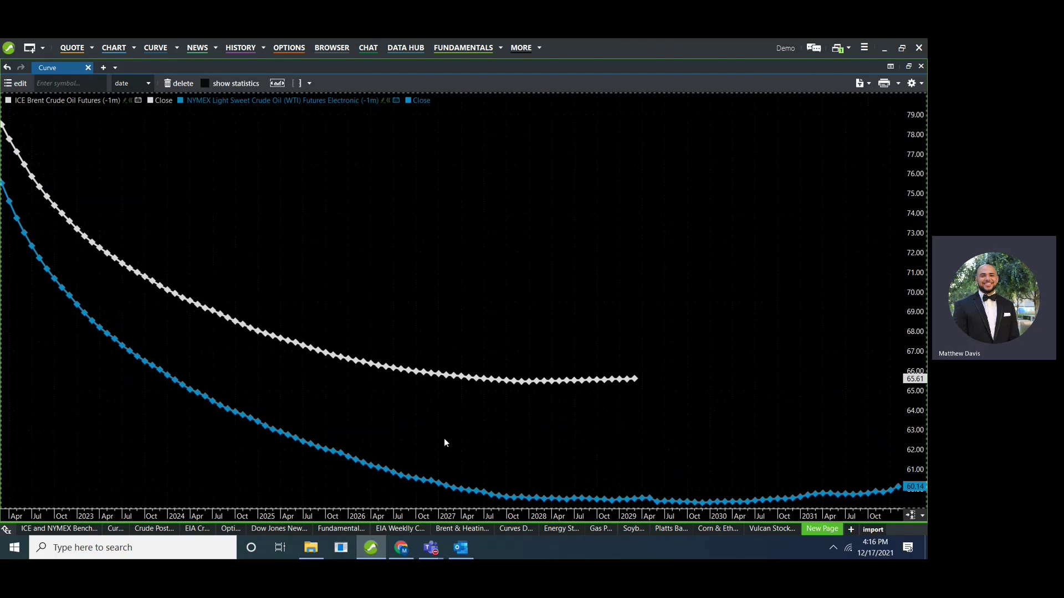
Add a Differential spread to the ICE Brent curve, using NYMEX Light Sweet Crude Oil (WTI) (/GCL, -1m) from the symbol list as second leg.
{"action": "right_click", "coordinate": [410, 375]}
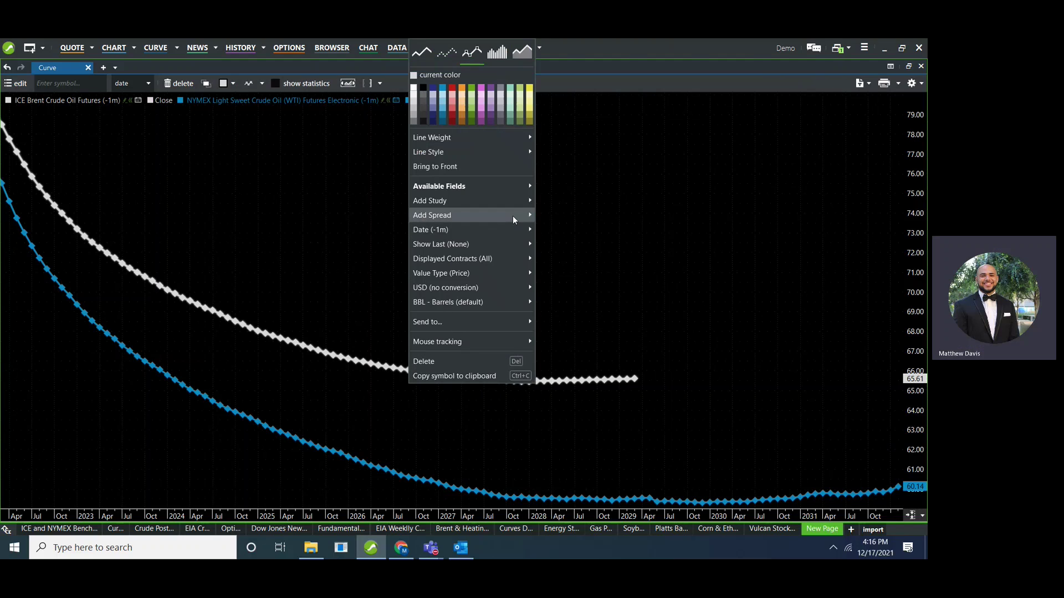
{"action": "mouse_move", "coordinate": [513, 215]}
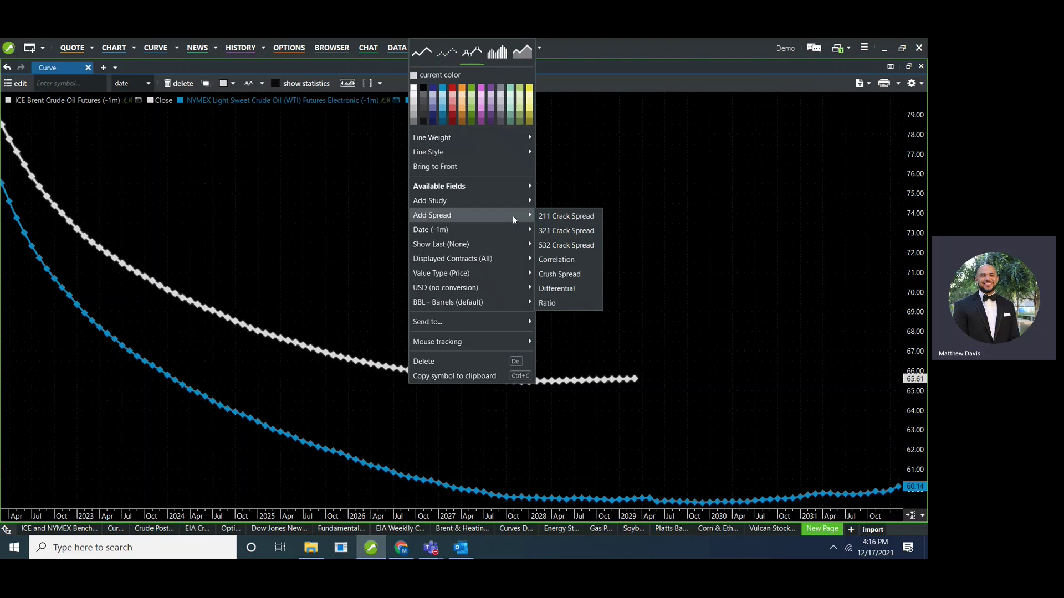
{"action": "left_click", "coordinate": [571, 289]}
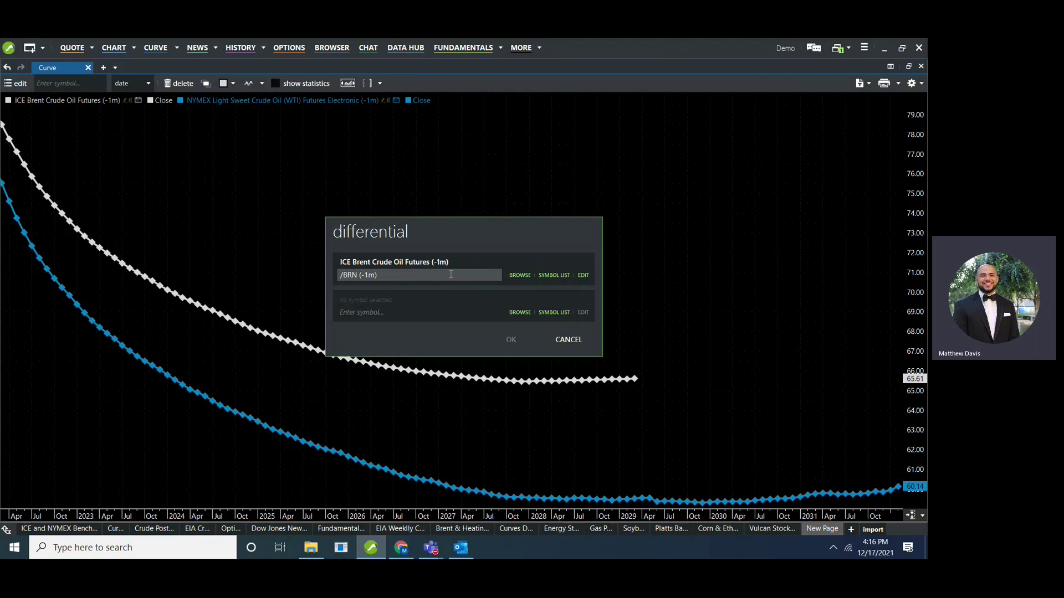
{"action": "left_click", "coordinate": [555, 313]}
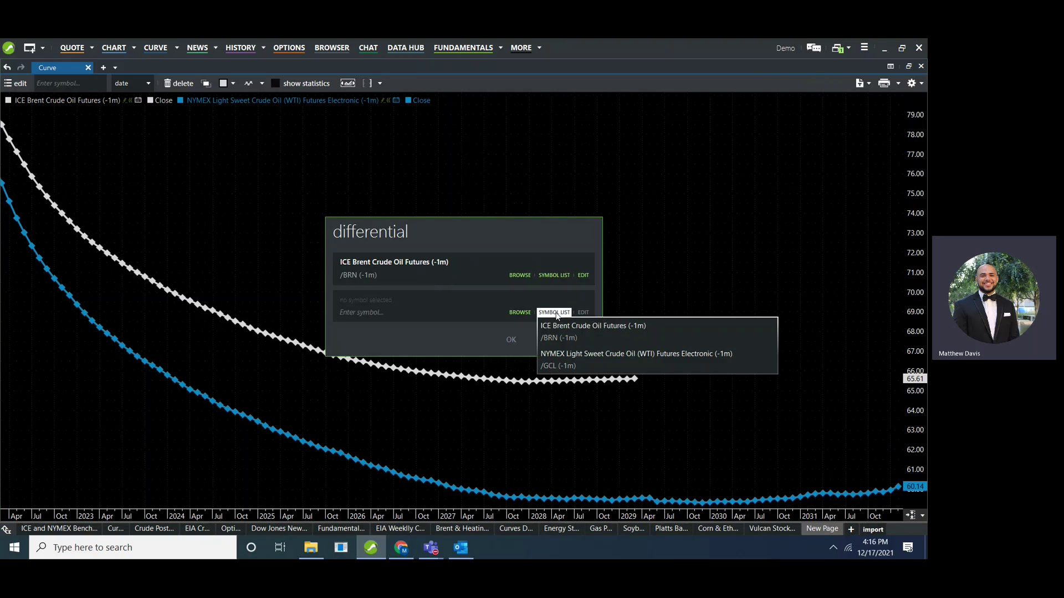
{"action": "left_click", "coordinate": [643, 357]}
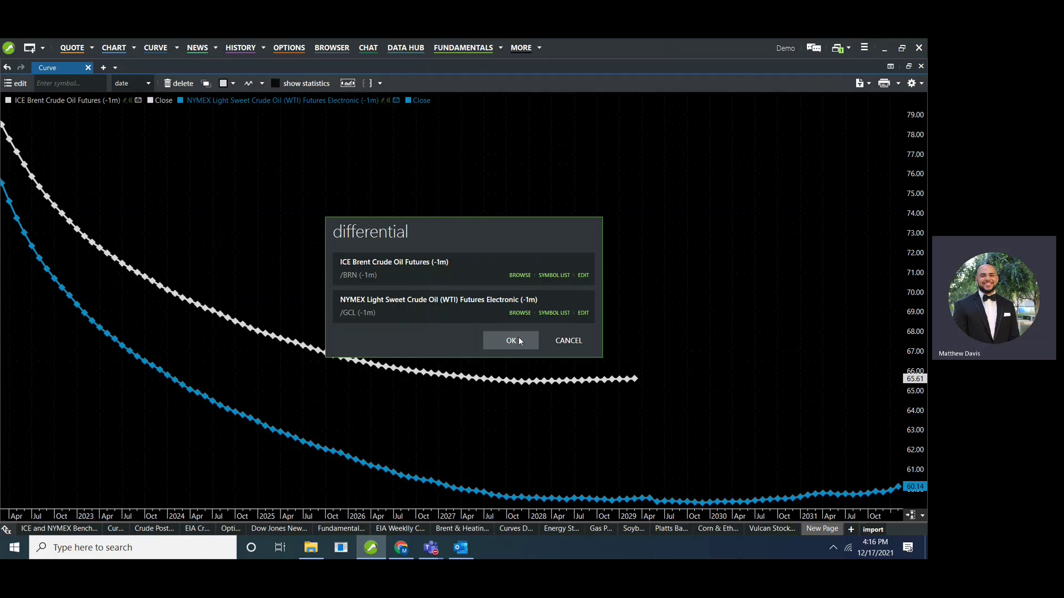
{"action": "left_click", "coordinate": [519, 340]}
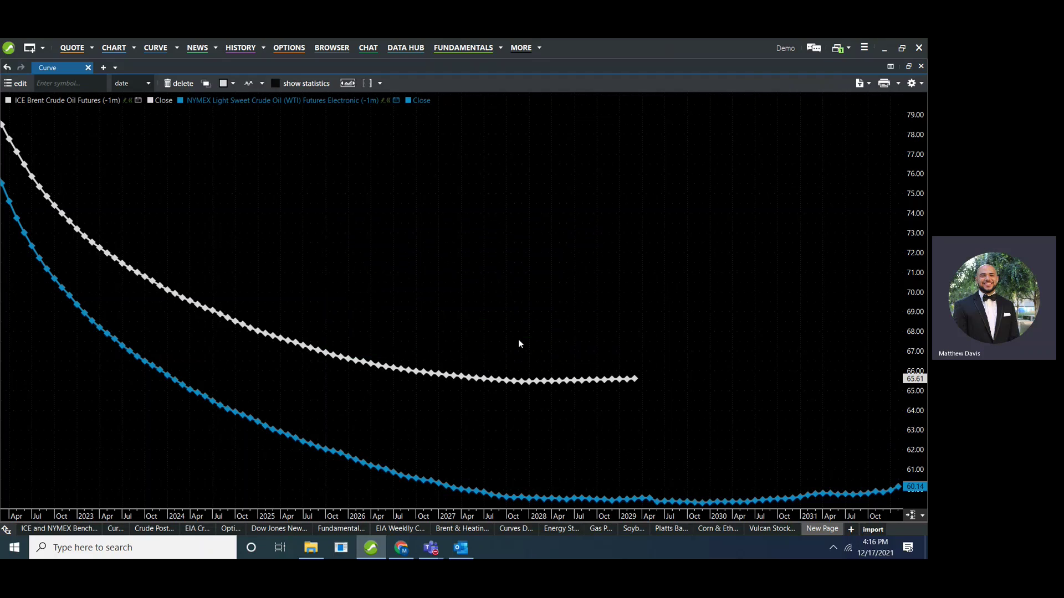
{"action": "mouse_move", "coordinate": [396, 423]}
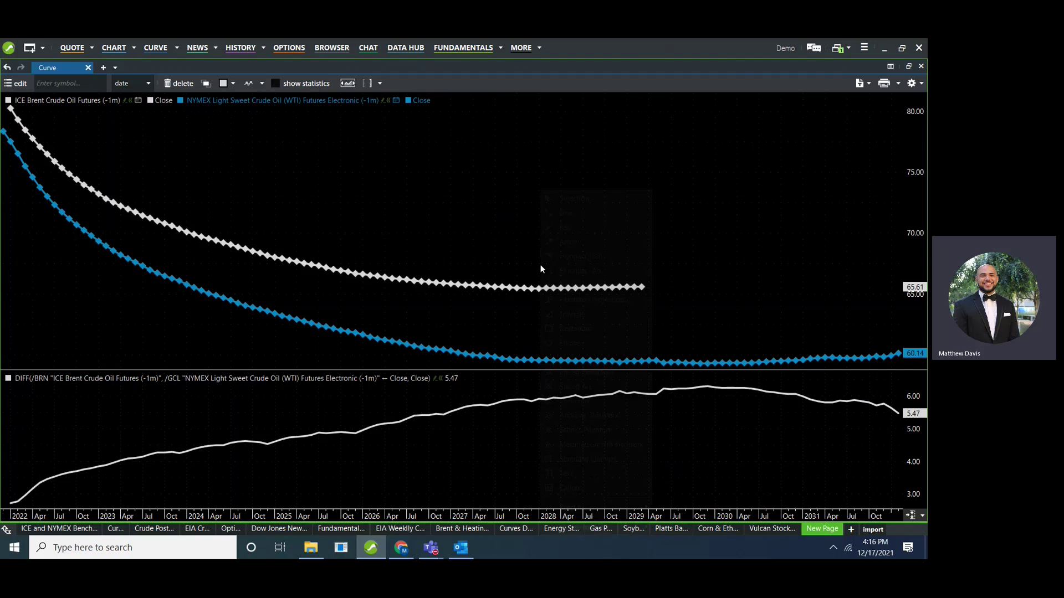
Set the curve chart's mouse tracking to Data window.
{"action": "right_click", "coordinate": [542, 269]}
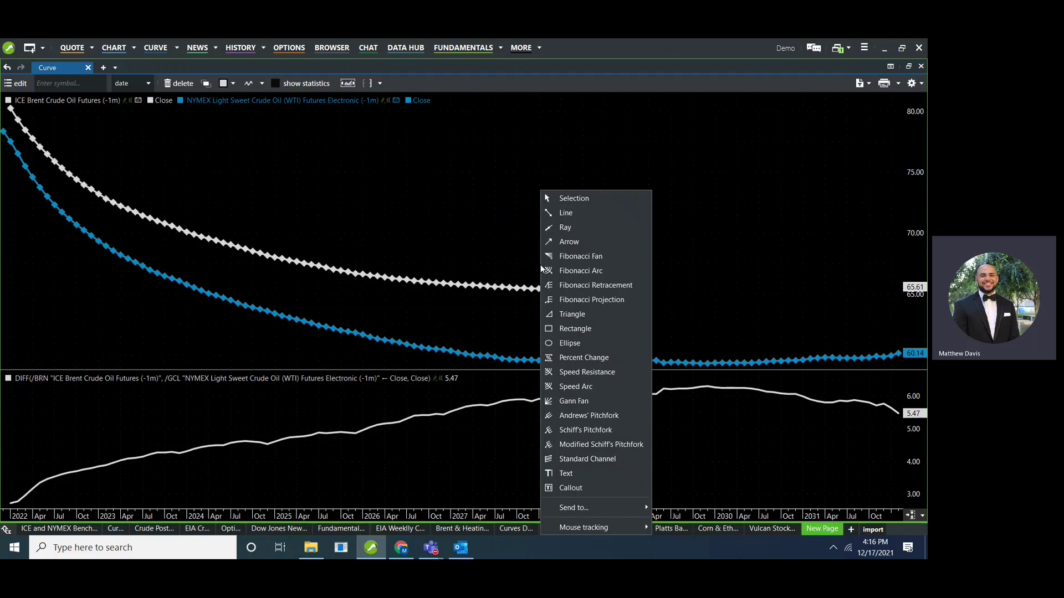
{"action": "right_click", "coordinate": [486, 284]}
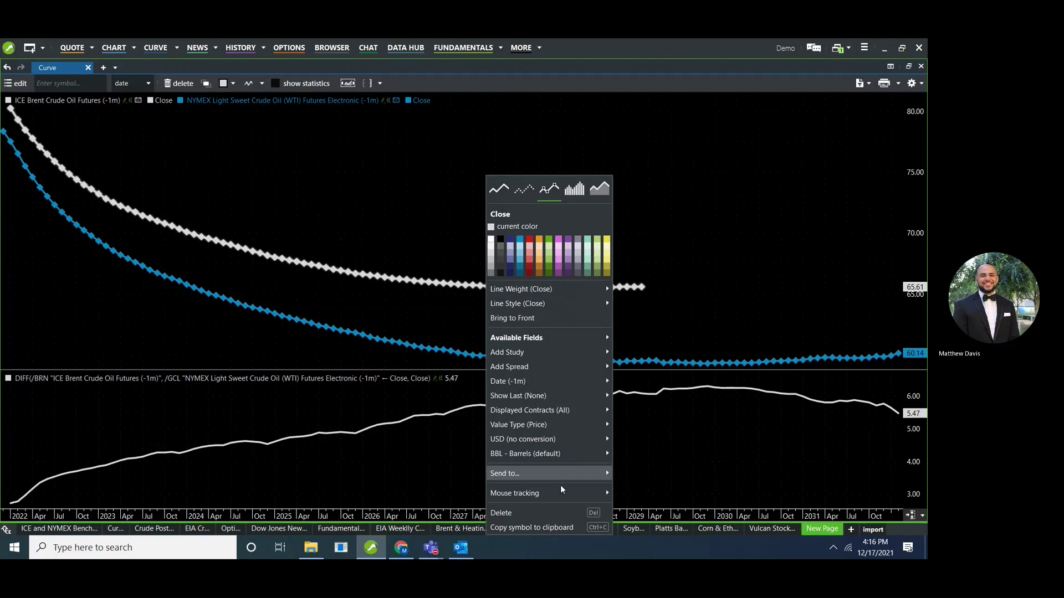
{"action": "mouse_move", "coordinate": [561, 499]}
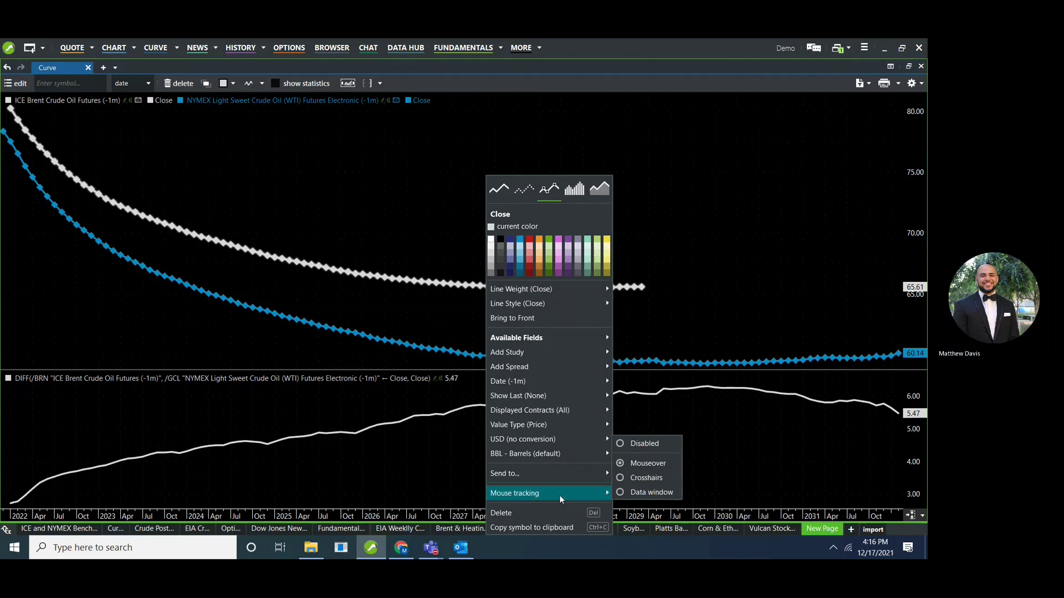
{"action": "left_click", "coordinate": [634, 497]}
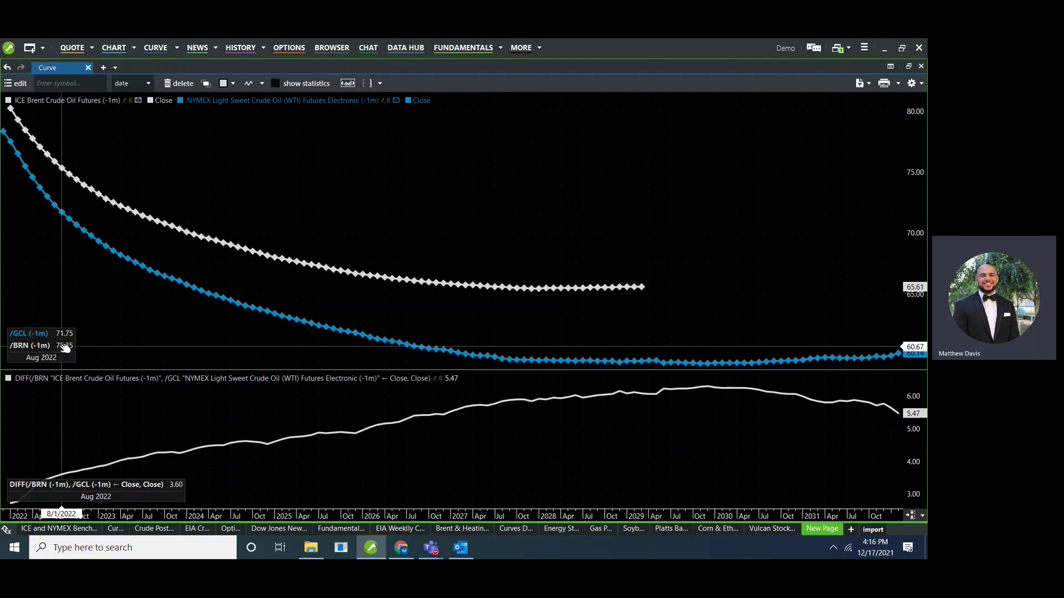